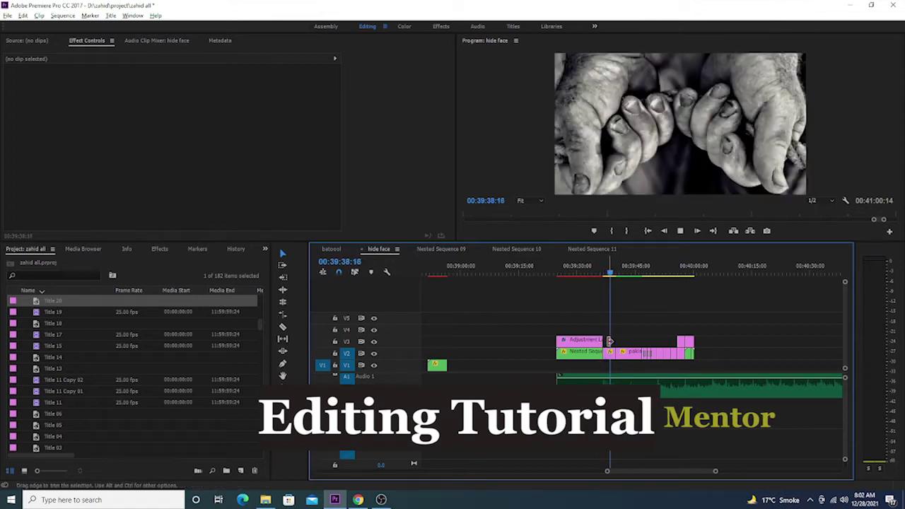
- Stop playback, create a new 1920×1080, 25 fps title 'Title 21', and start a text box over black
click(569, 277)
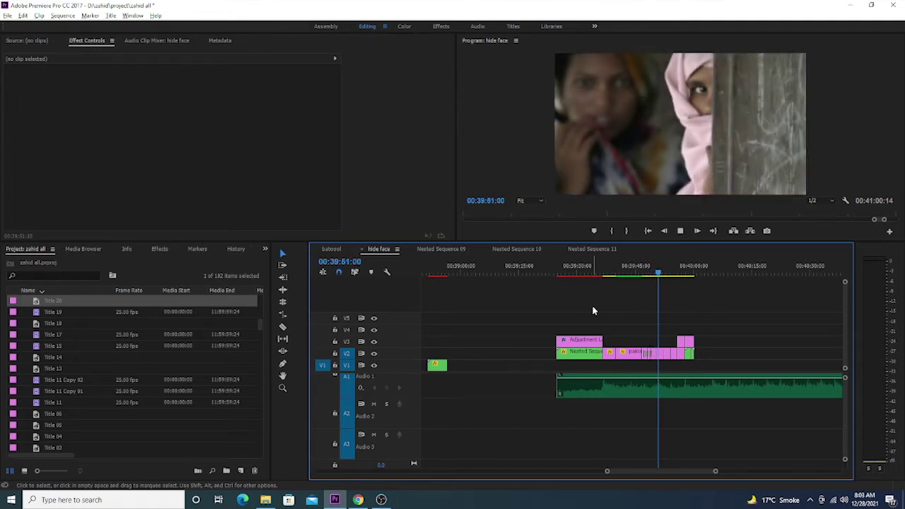
key(space)
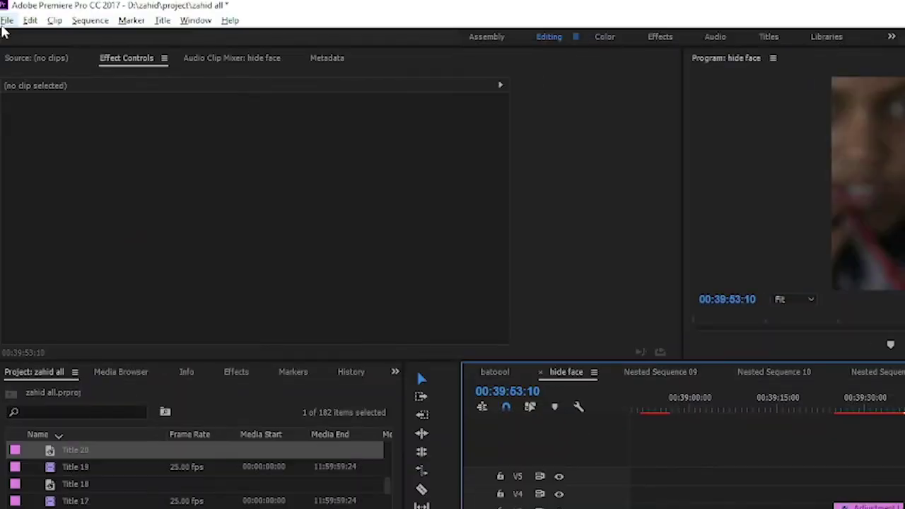
click(7, 21)
mouse_move(39, 41)
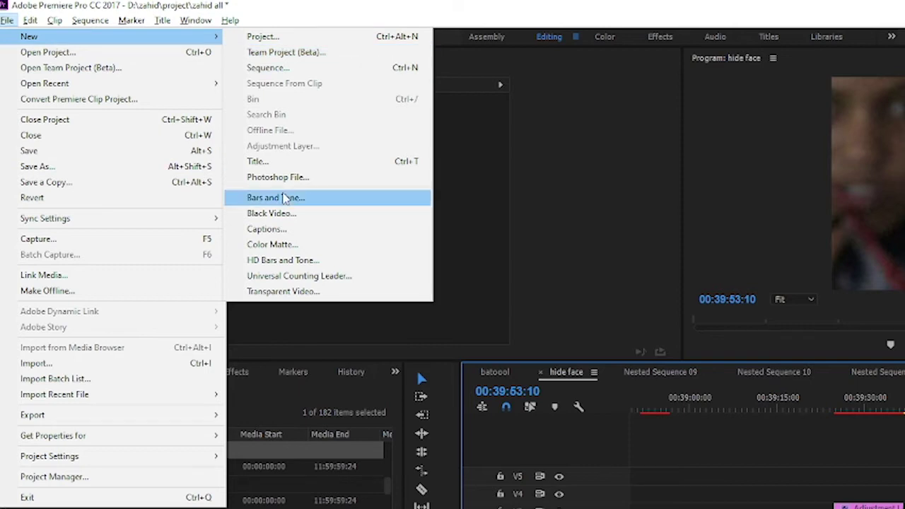
click(285, 165)
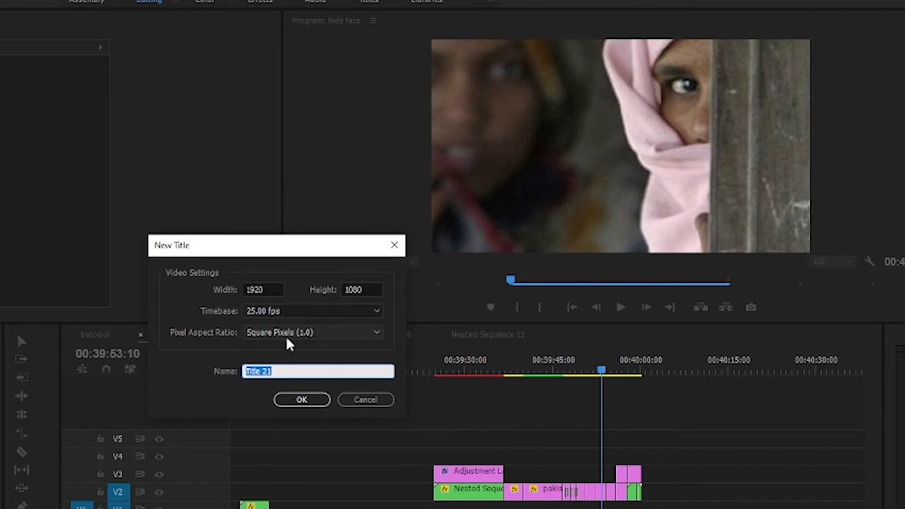
click(316, 404)
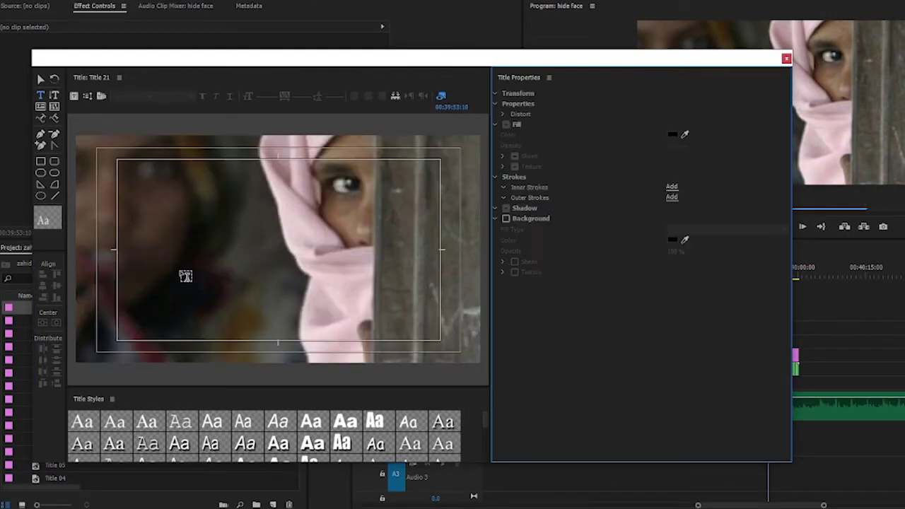
click(830, 261)
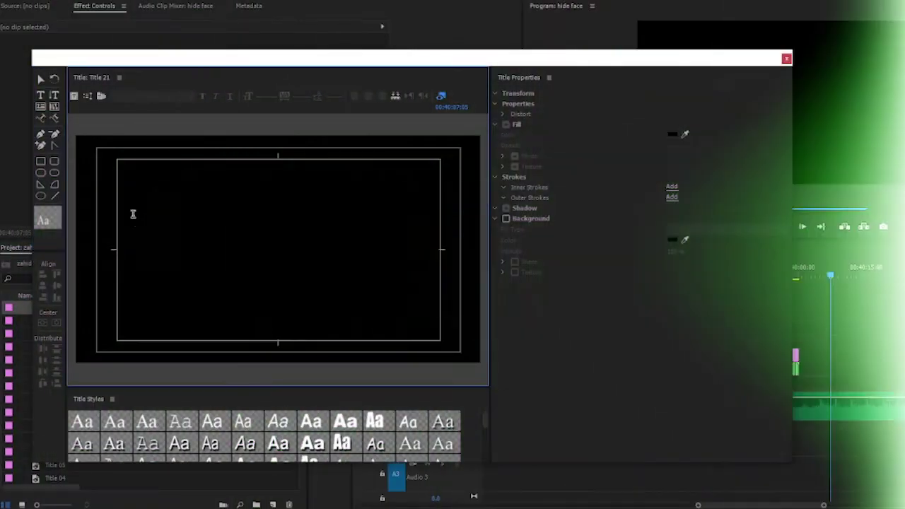
click(133, 211)
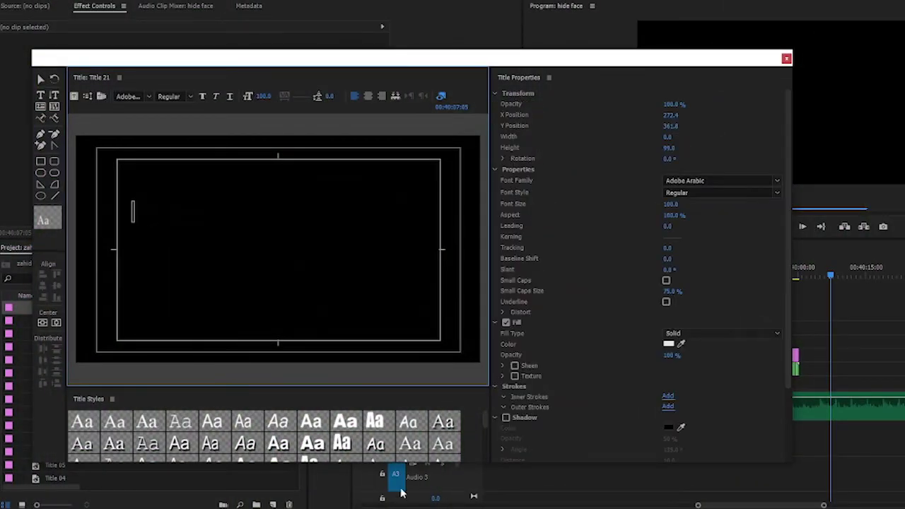
- In Chrome, search Google for 'random name list'
mouse_move(409, 508)
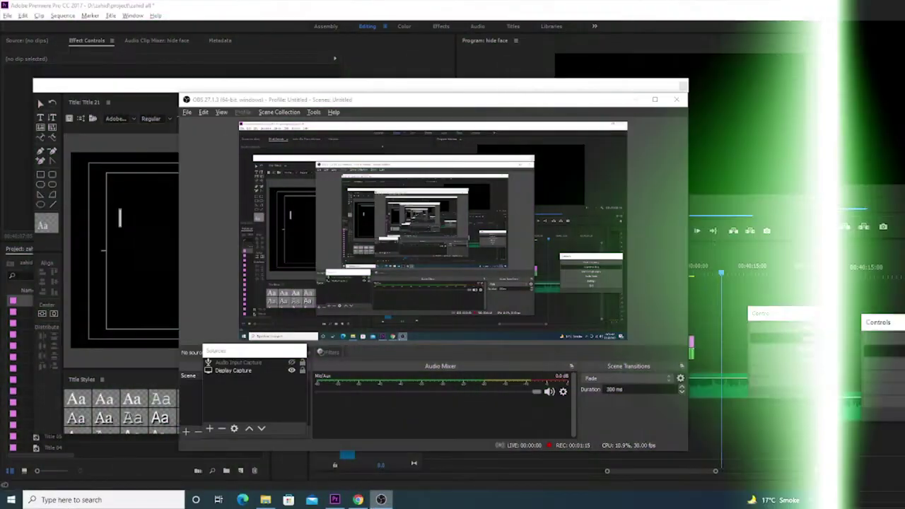
click(349, 474)
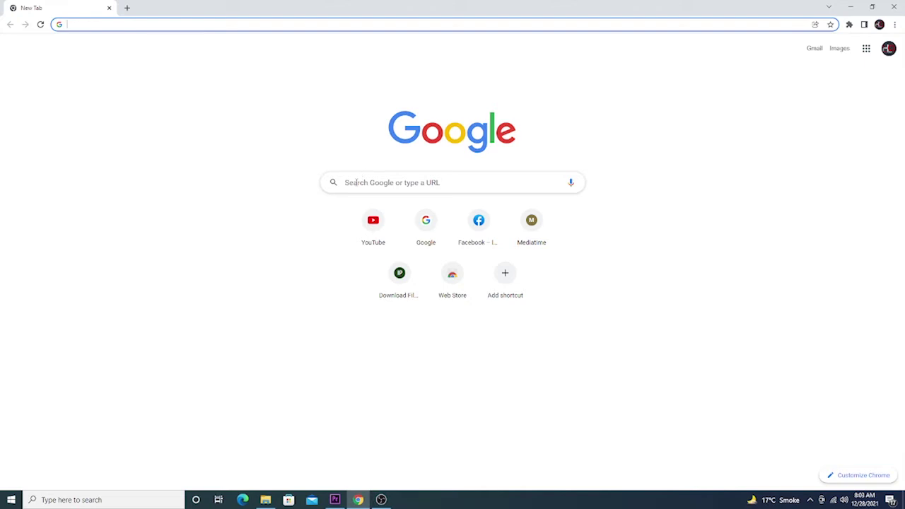
click(195, 26)
text(go)
key(Return)
text(random name list)
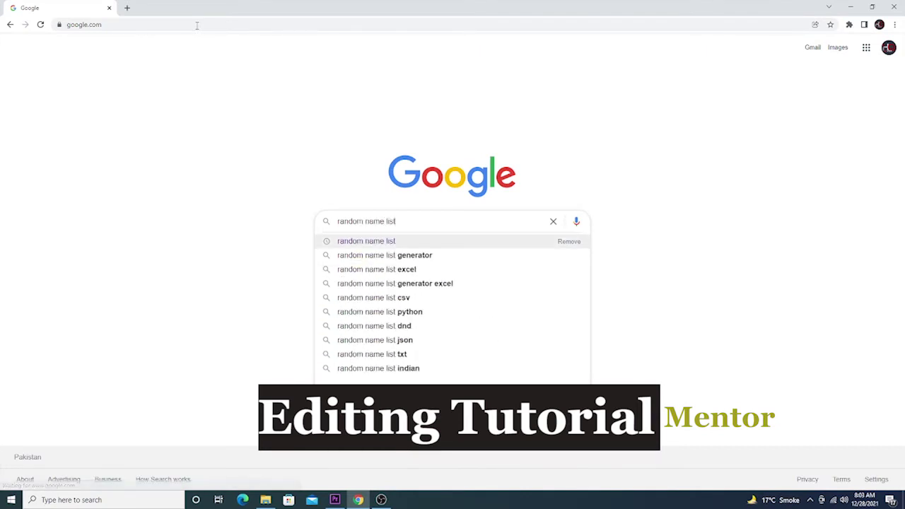
key(Return)
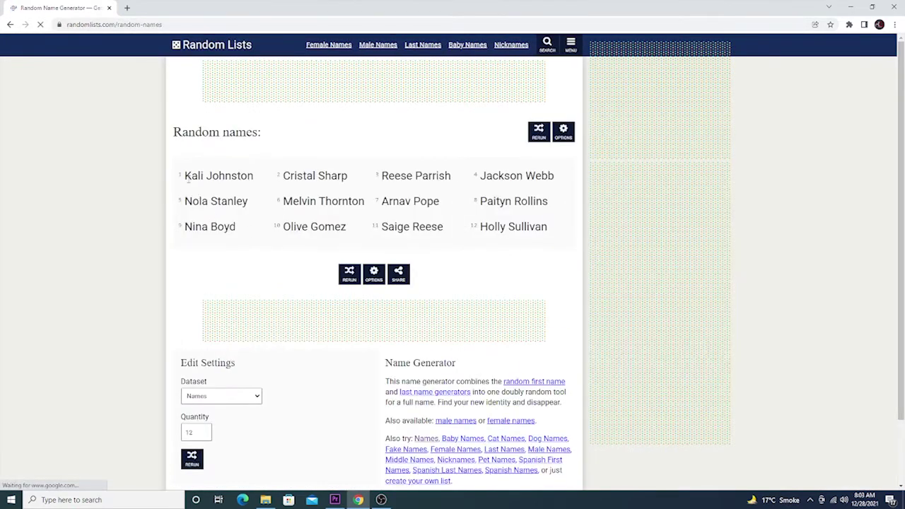
- Copy the twelve generated names from the randomlists.com page
mouse_move(181, 176)
mouse_down()
mouse_move(521, 239)
mouse_move(525, 309)
mouse_up()
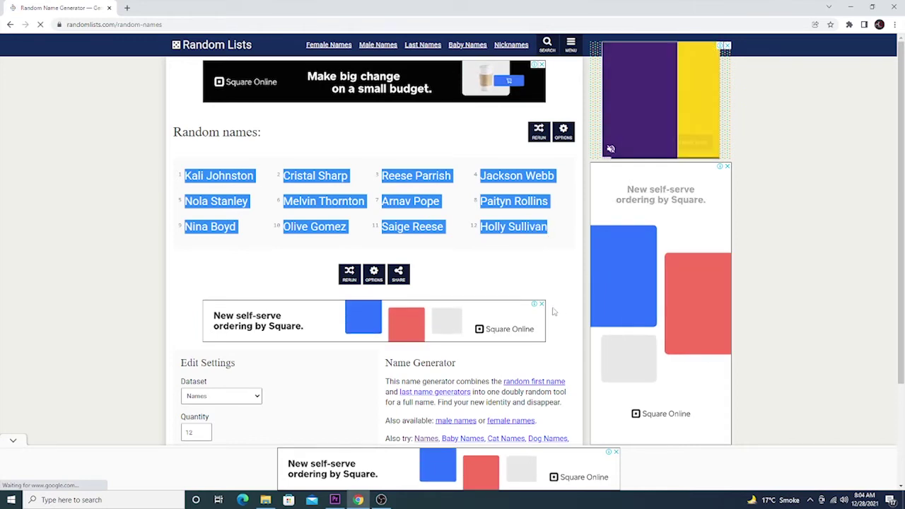
right_click(394, 227)
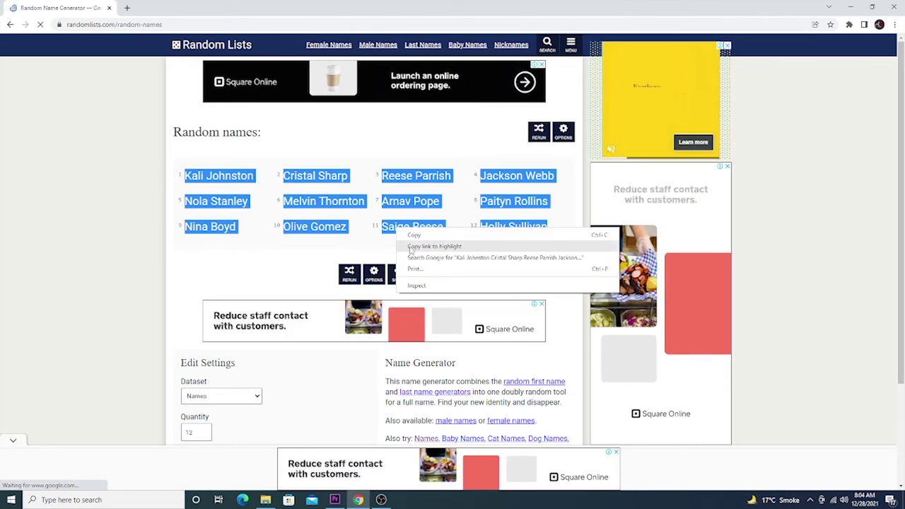
click(416, 244)
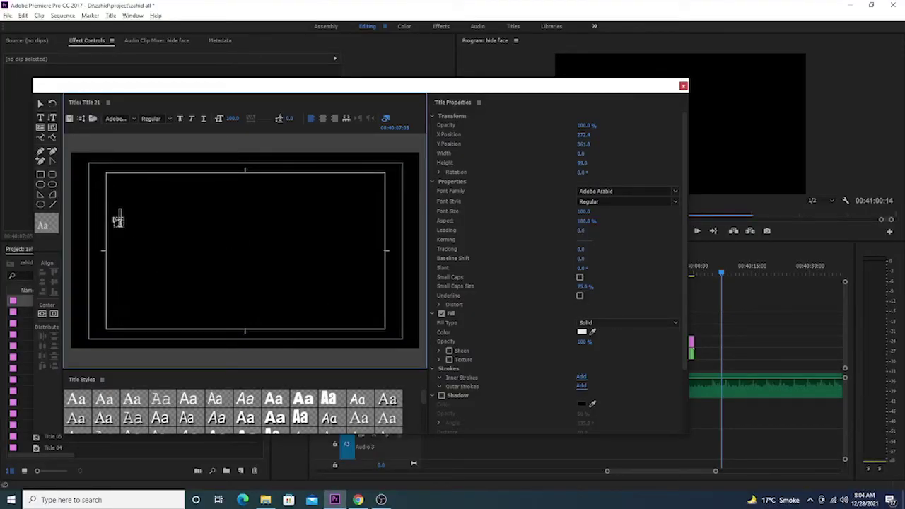
- Paste the names into the title, centre them horizontally, and position the box at X 961.0, Y 1451.3
right_click(119, 217)
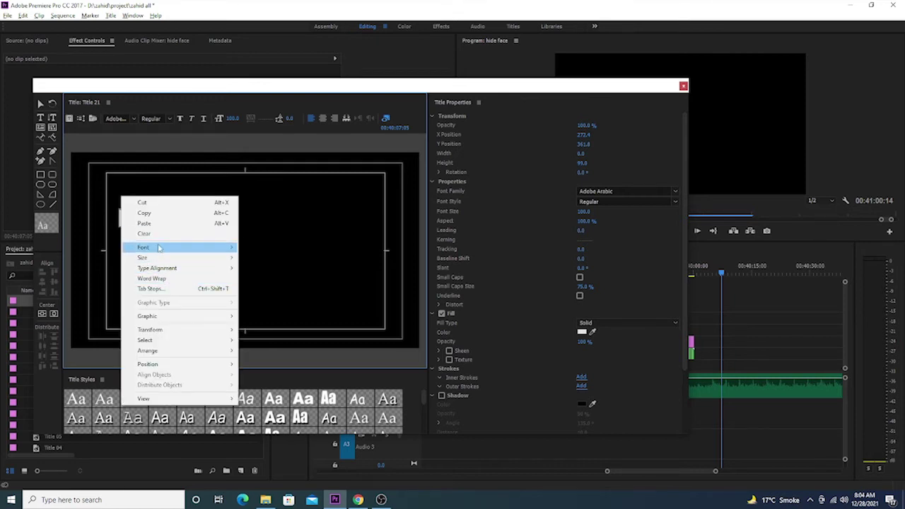
click(164, 223)
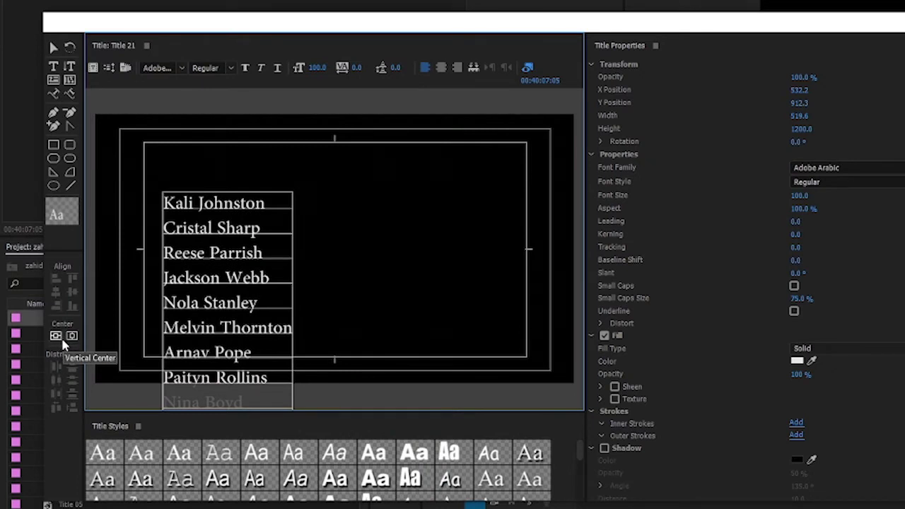
click(64, 342)
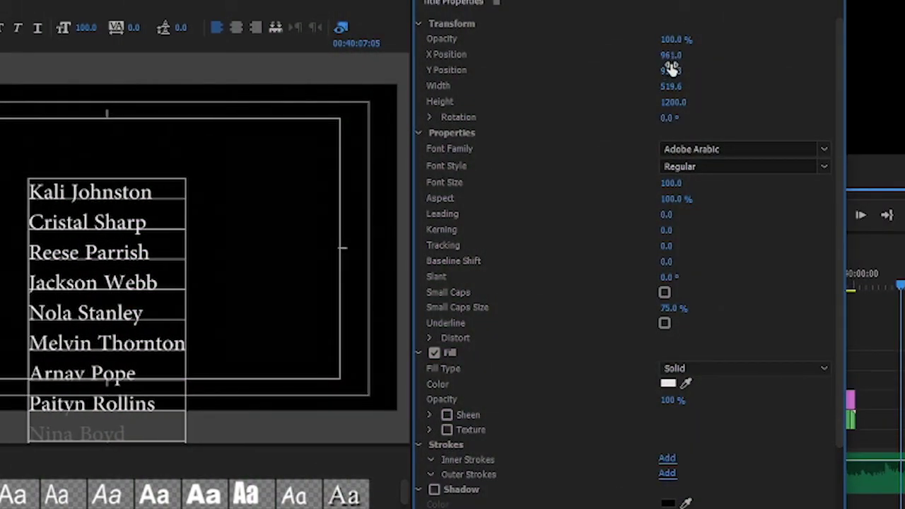
drag(670, 70, 580, 70)
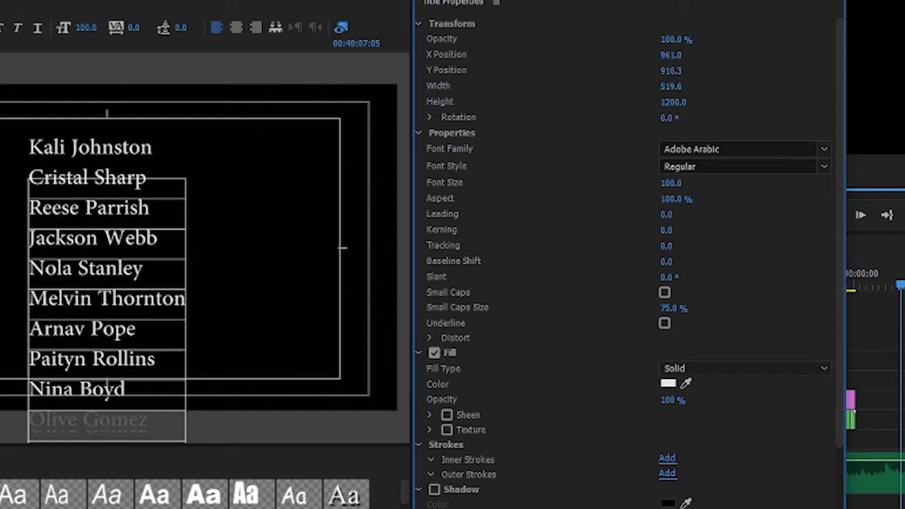
mouse_move(670, 70)
mouse_down()
mouse_move(689, 70)
mouse_move(676, 70)
mouse_up()
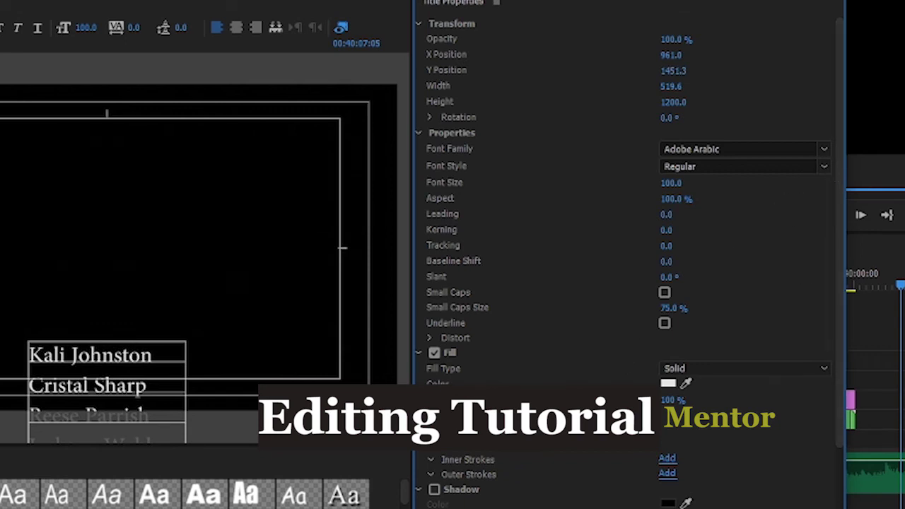
- Make the names Adobe Arabic Bold Italic with a bright red fill
click(111, 408)
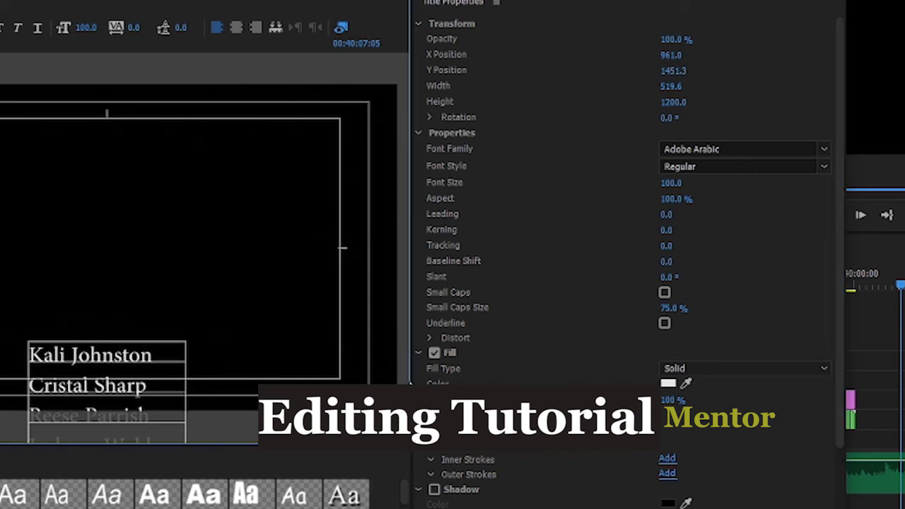
click(824, 166)
click(738, 203)
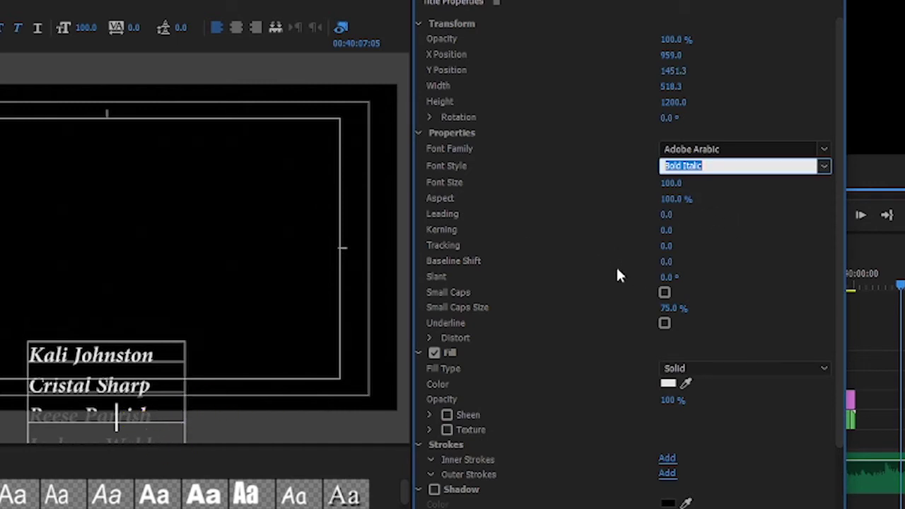
click(667, 383)
click(476, 309)
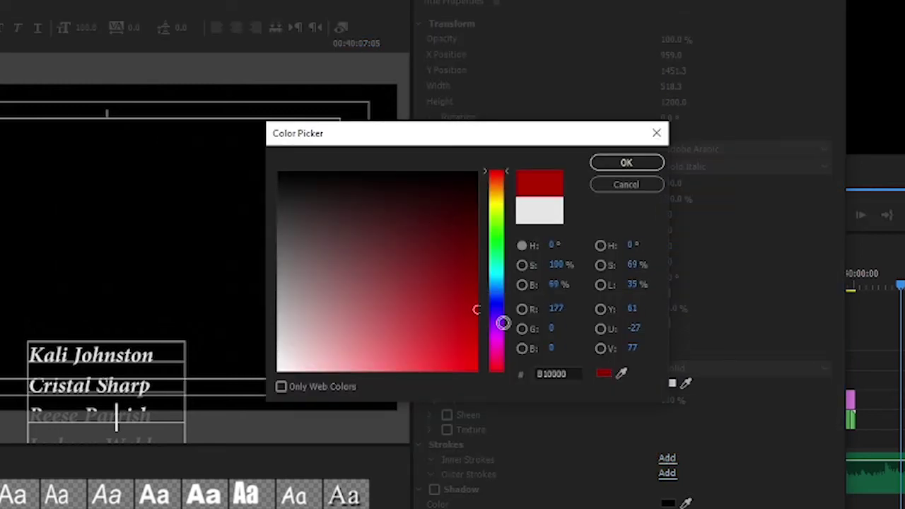
click(476, 343)
click(612, 166)
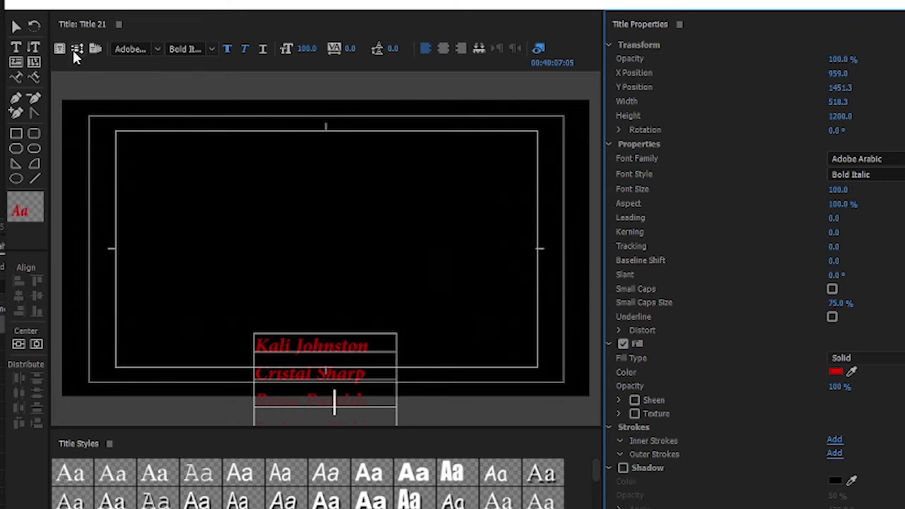
- Set the title type to Roll with End Off Screen enabled in Roll/Crawl Options
click(75, 51)
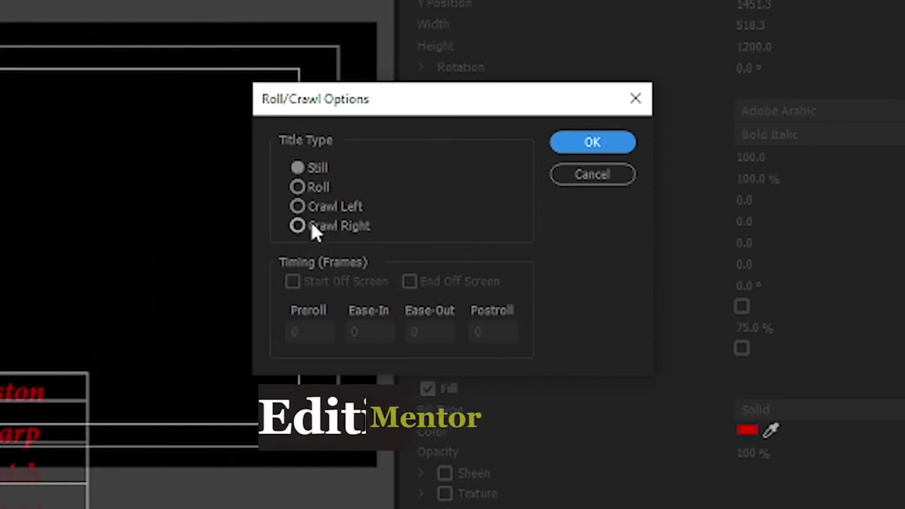
click(292, 188)
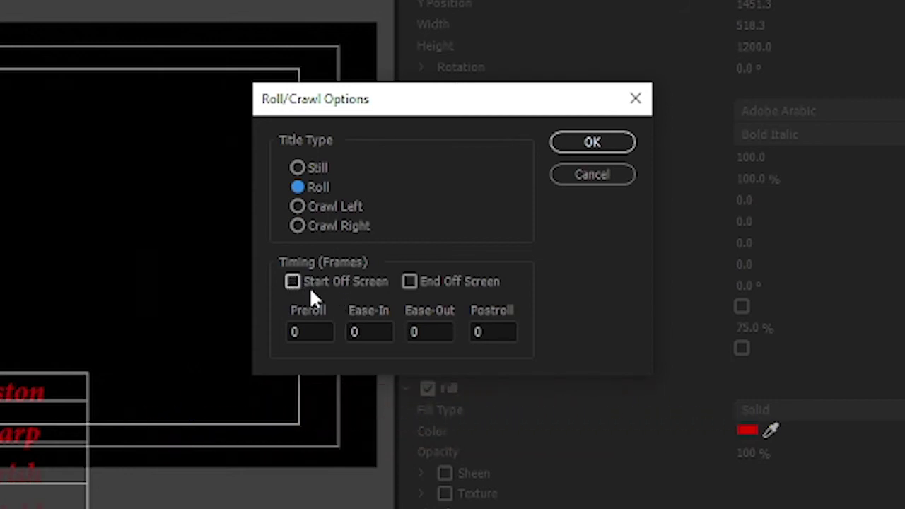
click(408, 280)
click(576, 145)
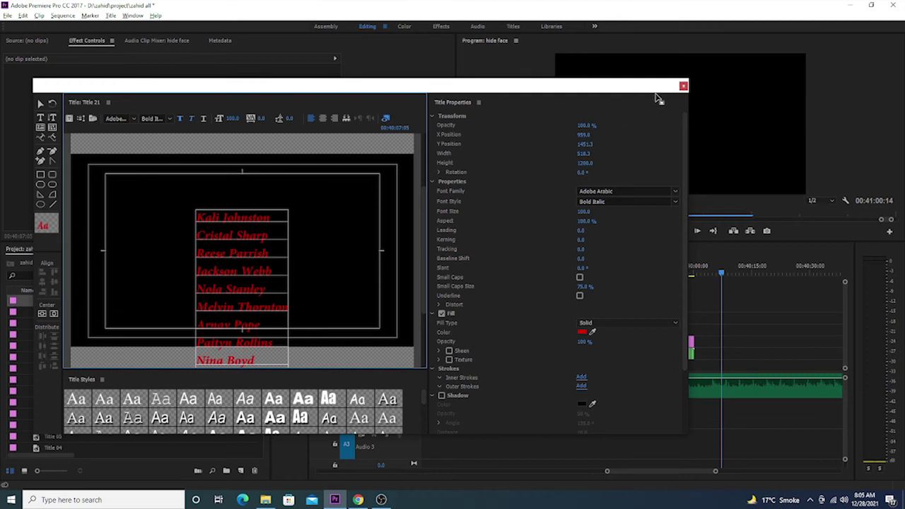
- Close the Titler, place Title 21 on track V1, and play the rolling credits
click(683, 86)
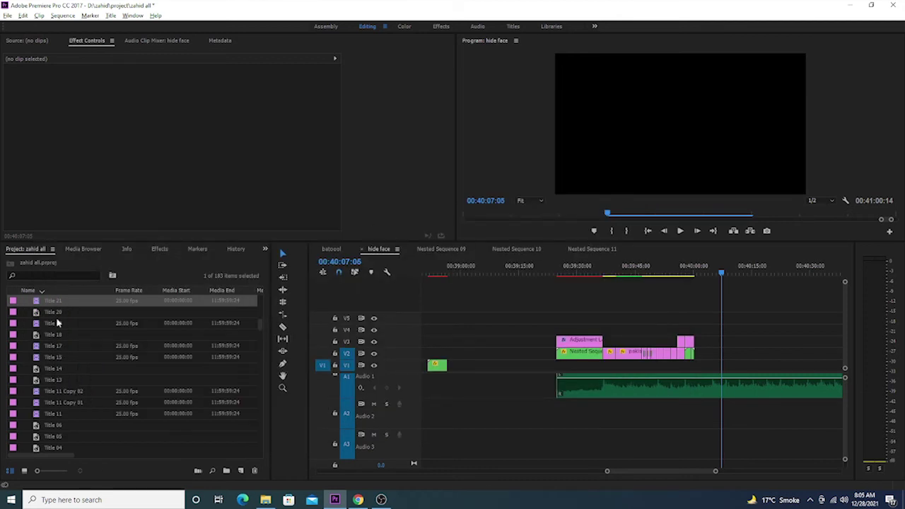
drag(52, 305, 488, 377)
click(483, 278)
key(space)
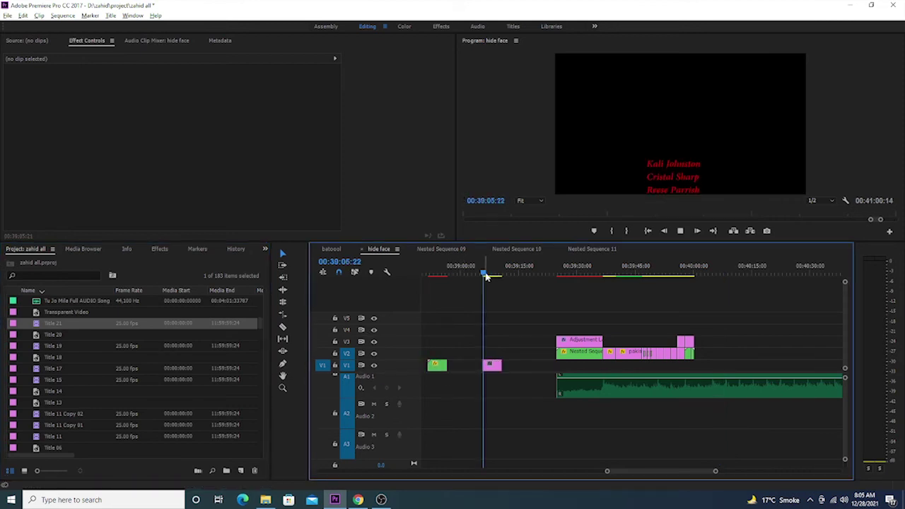
- Stop playback and shift the Title 21 clip slightly earlier in the sequence
key(equal)
key(equal)
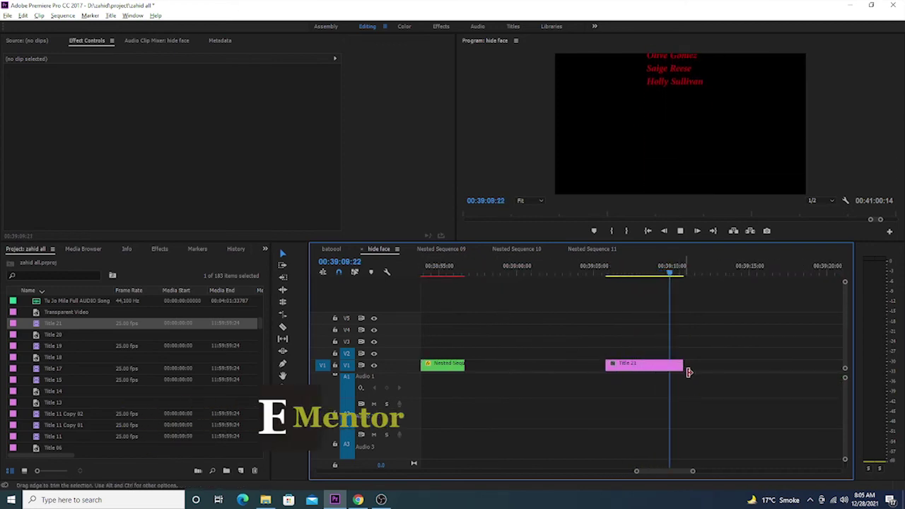
key(space)
key(minus)
key(minus)
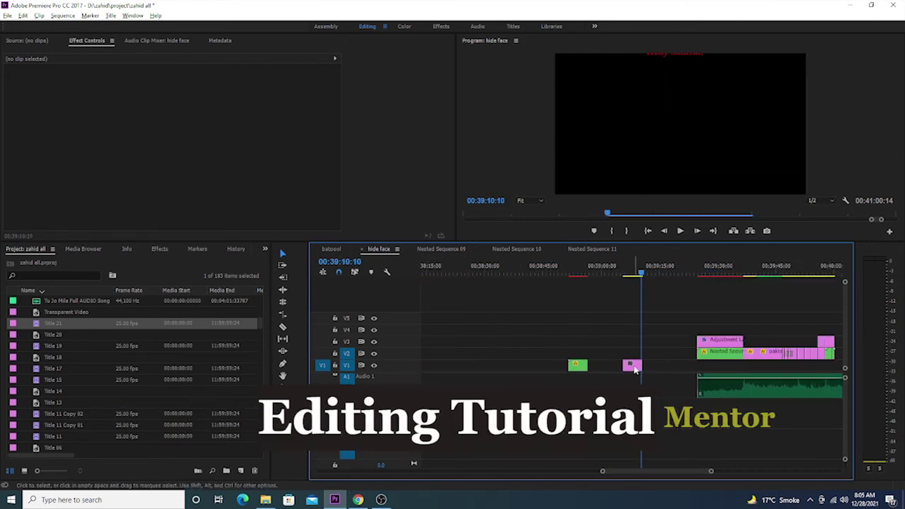
drag(634, 368, 614, 368)
click(612, 272)
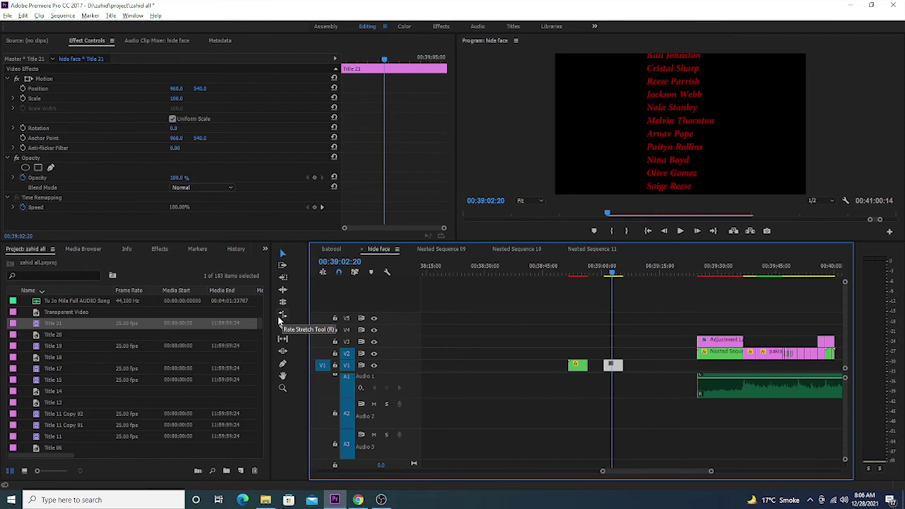
- Rate-stretch the Title 21 clip longer to 37.42% speed and start previewing it
click(281, 318)
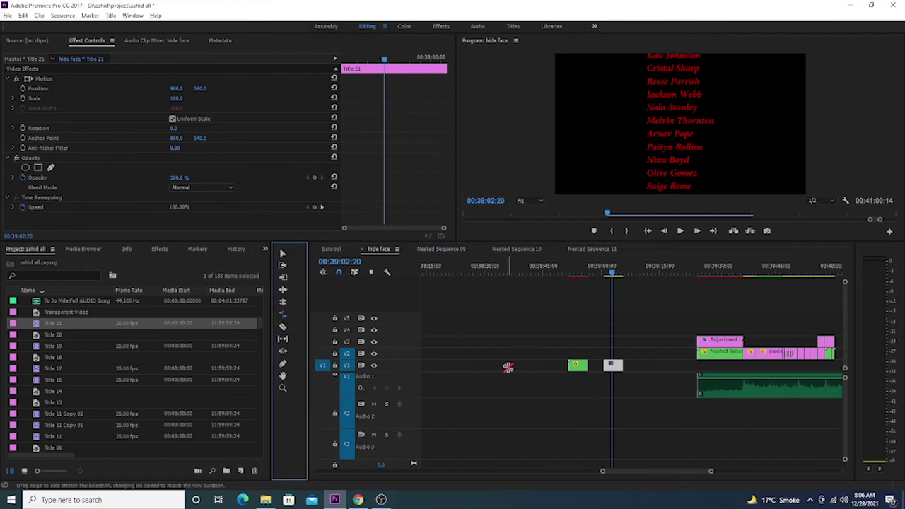
drag(620, 365, 655, 365)
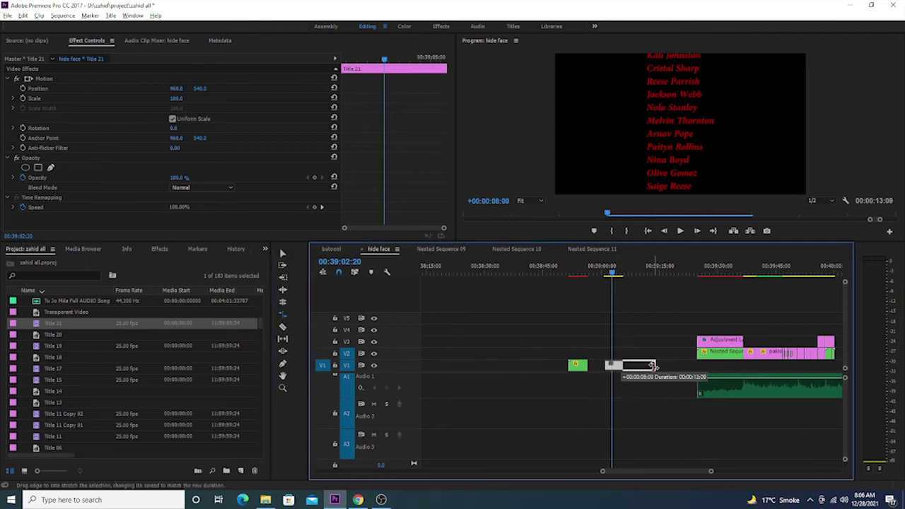
key(space)
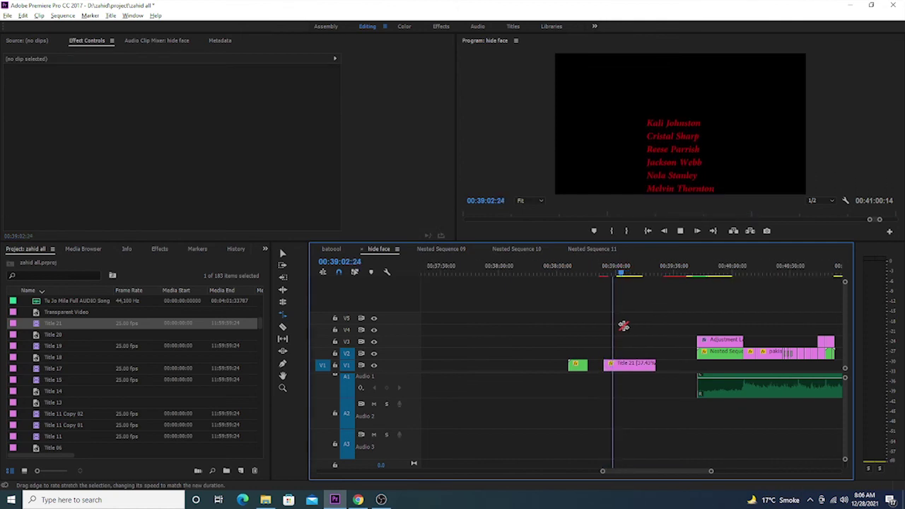
key(minus)
key(minus)
key(equal)
key(equal)
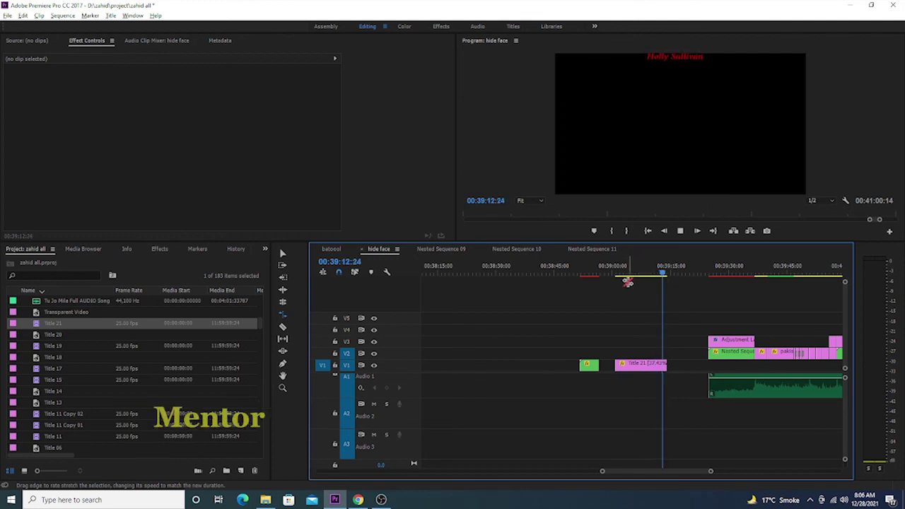
- Replay the slowed credits from their start to review the roll
click(622, 276)
key(space)
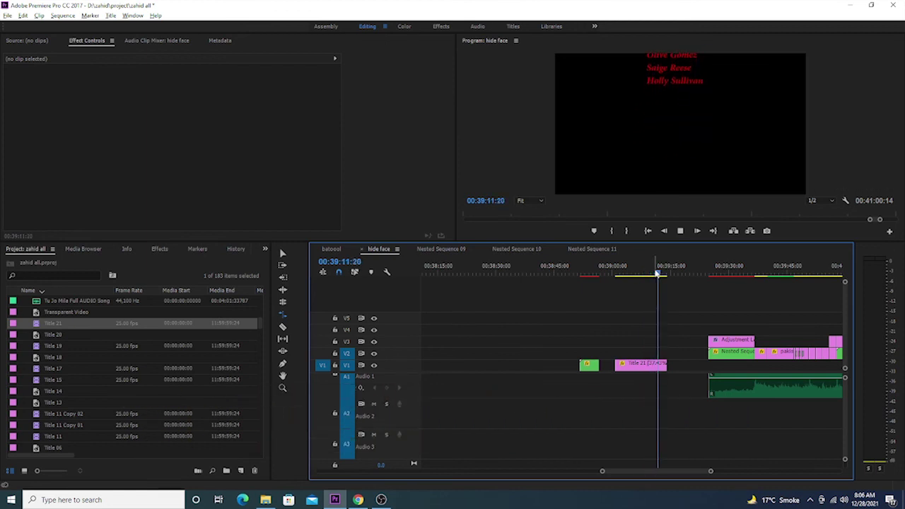
click(658, 274)
click(645, 275)
key(space)
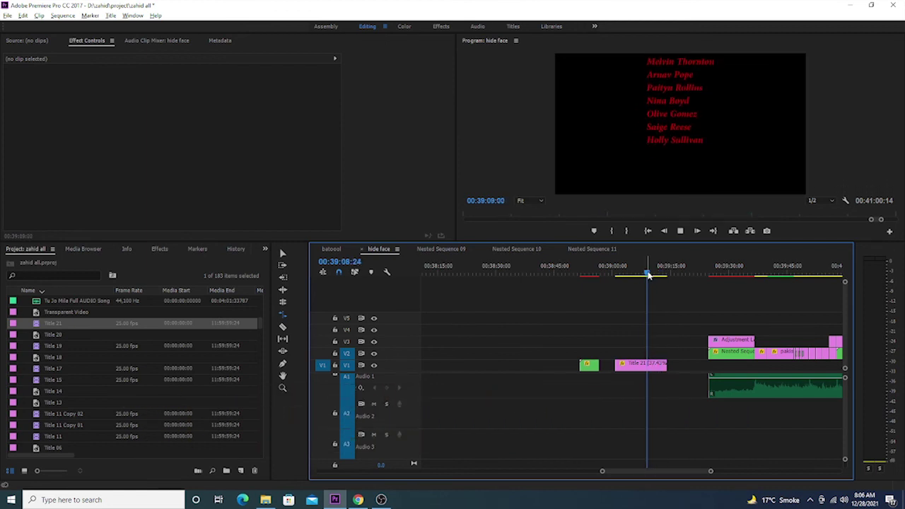